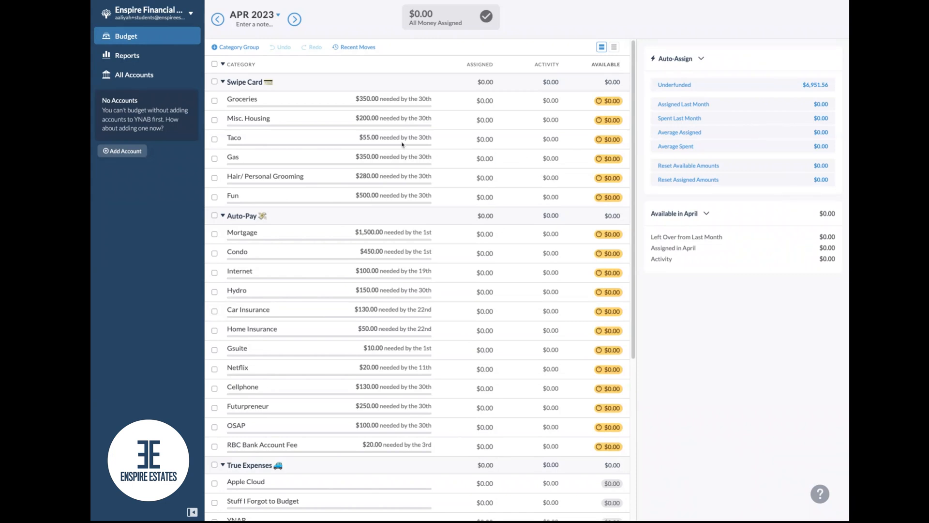
Collapse the Swipe Card, Auto-Pay and Reserve category groups, keeping True Expenses expanded
click(440, 144)
scroll(416, 242, down, 3)
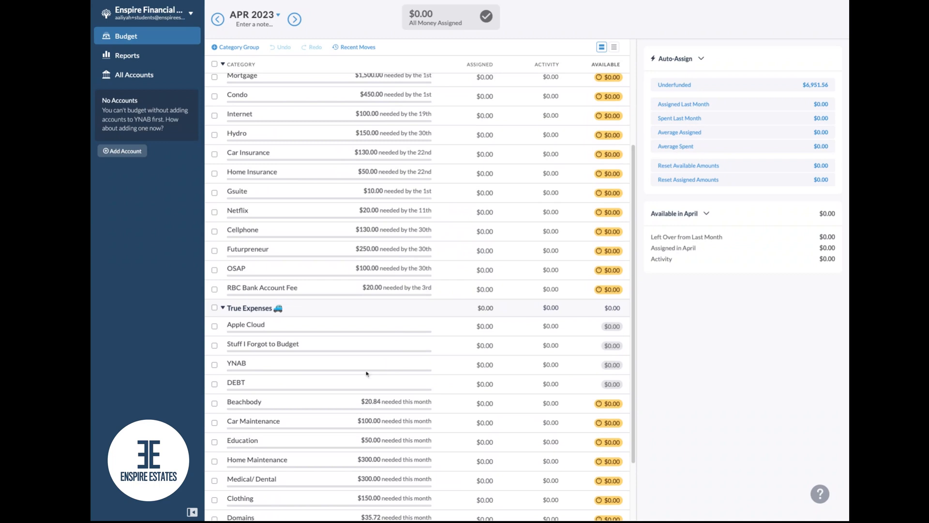
scroll(328, 317, up, 3)
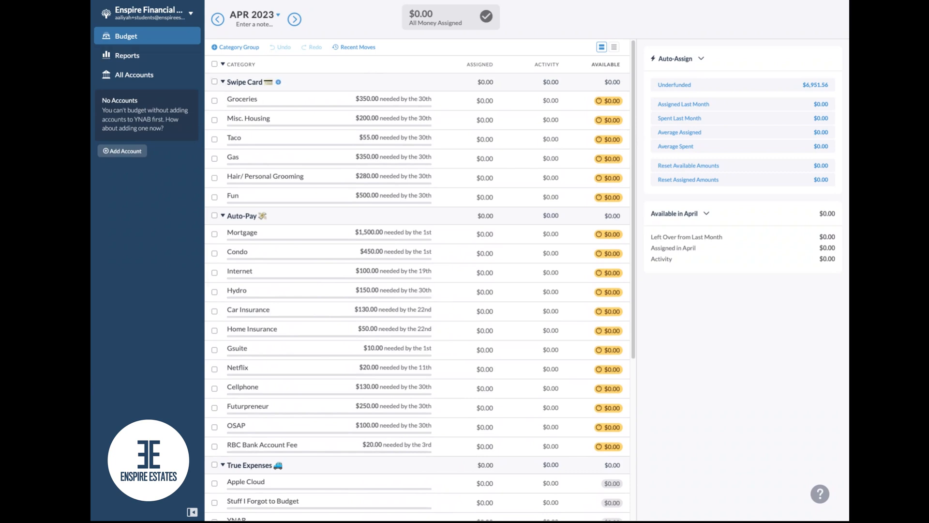
click(222, 81)
click(223, 99)
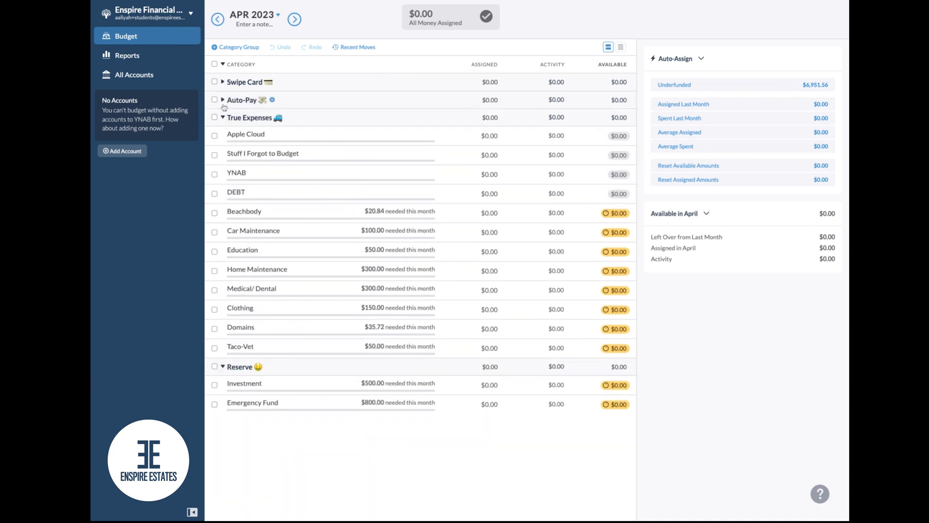
click(223, 367)
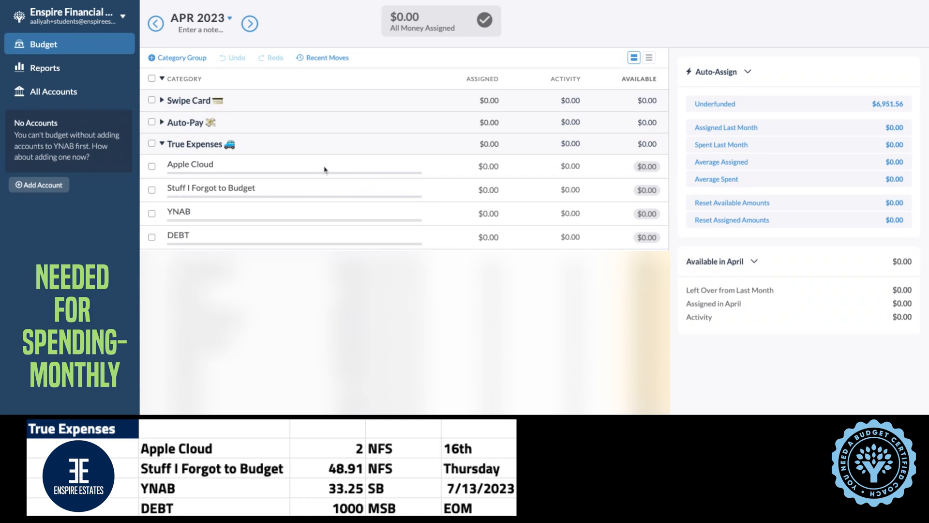
Create a Needed For Spending target of 2.00 for Apple Cloud, repeating monthly on the 16th, and save it
click(197, 167)
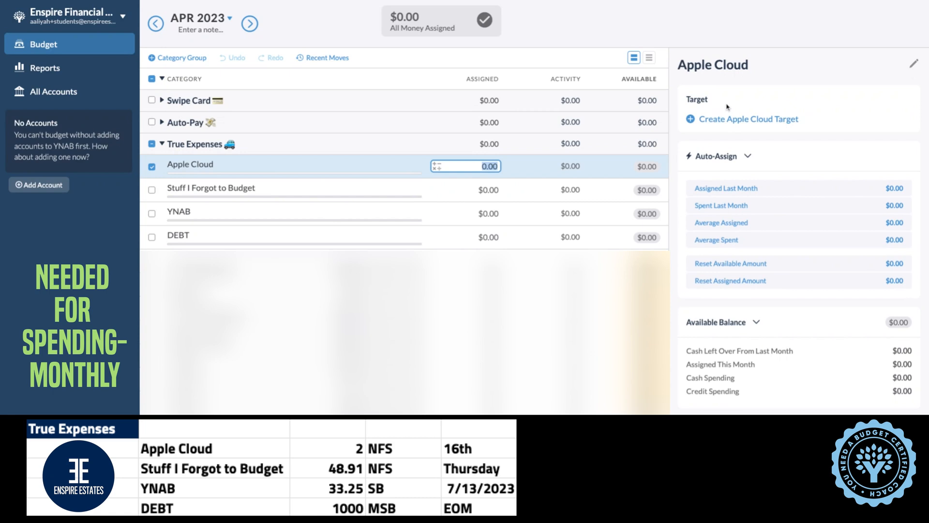
click(691, 119)
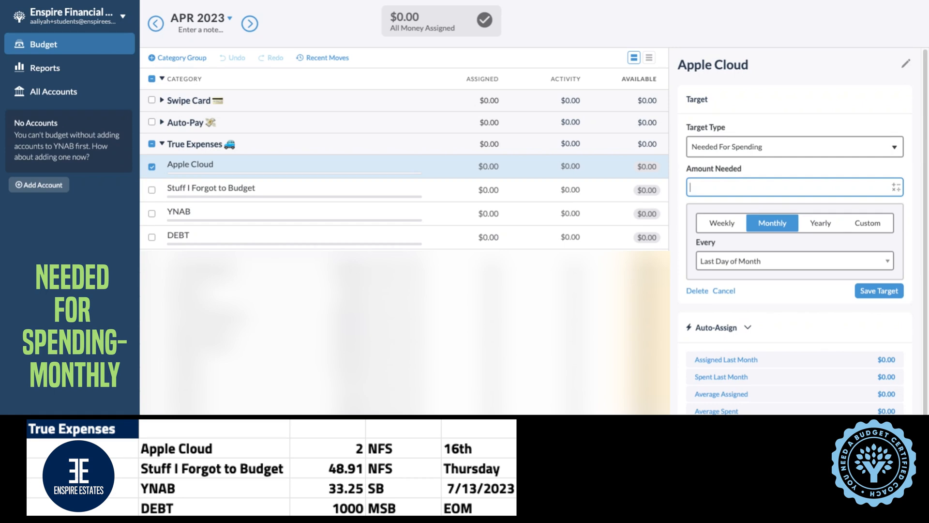
text(2)
click(772, 268)
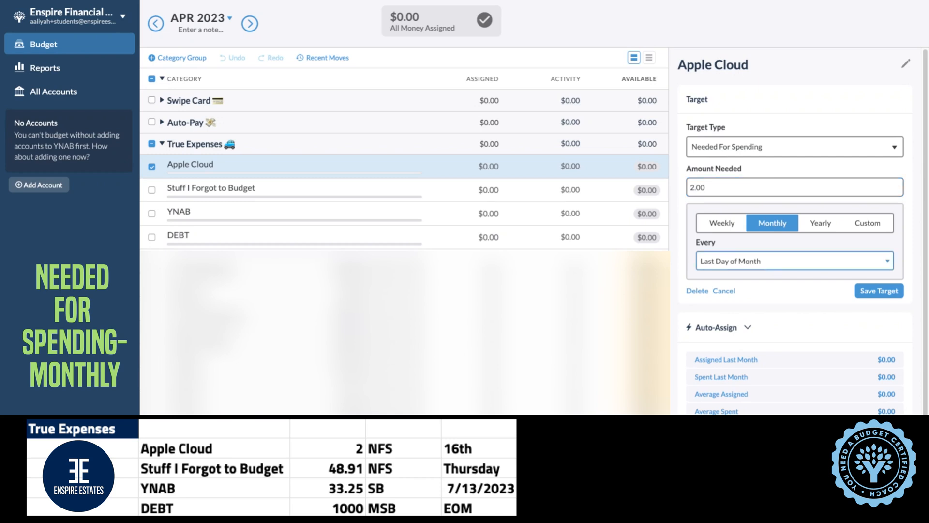
click(828, 240)
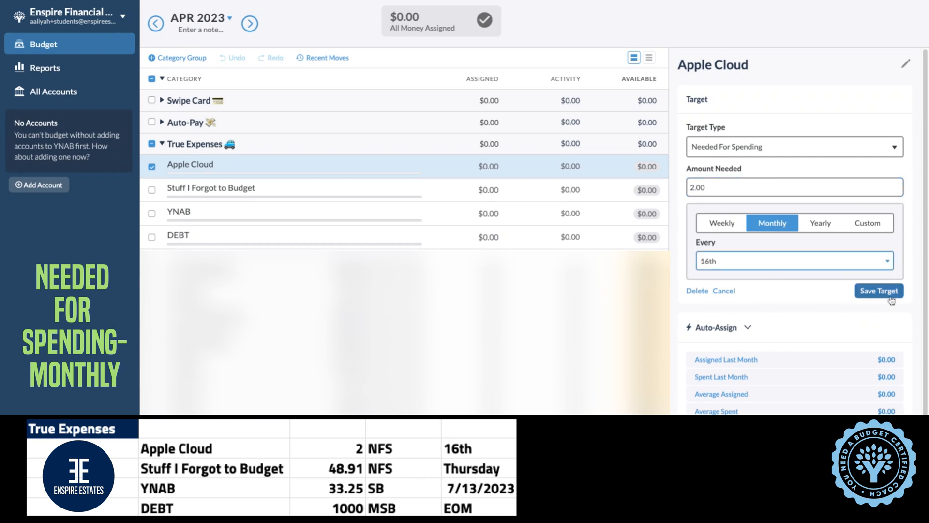
click(881, 293)
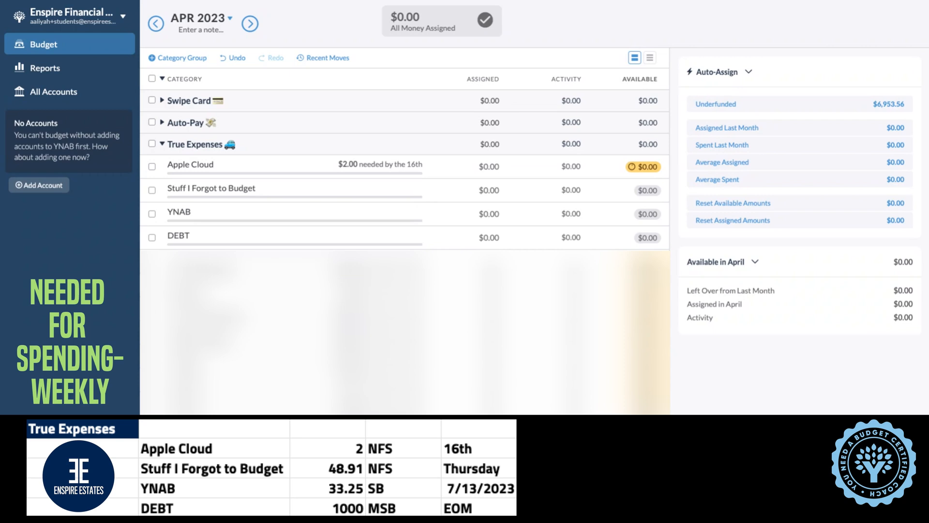
Create a weekly Needed For Spending target of 48.91 due every Thursday for Stuff I Forgot to Budget, and save it
click(204, 194)
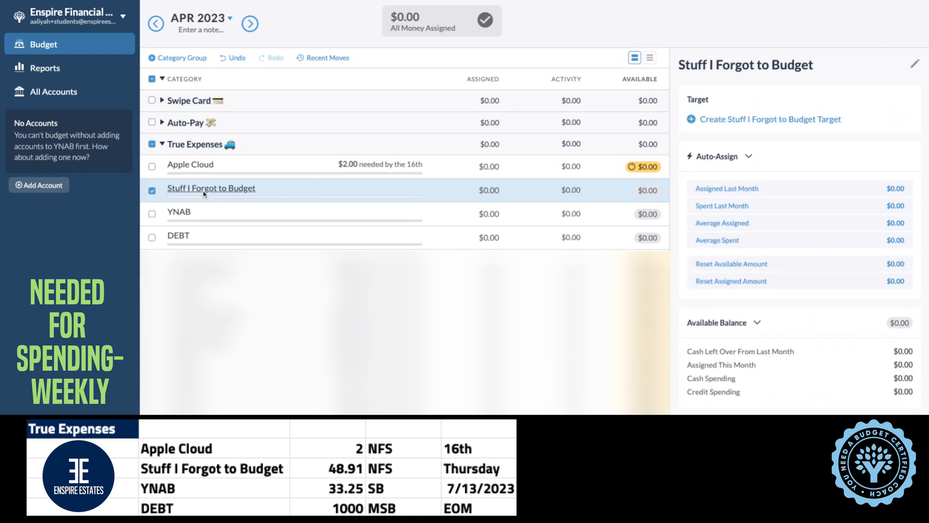
click(204, 193)
click(233, 194)
click(691, 121)
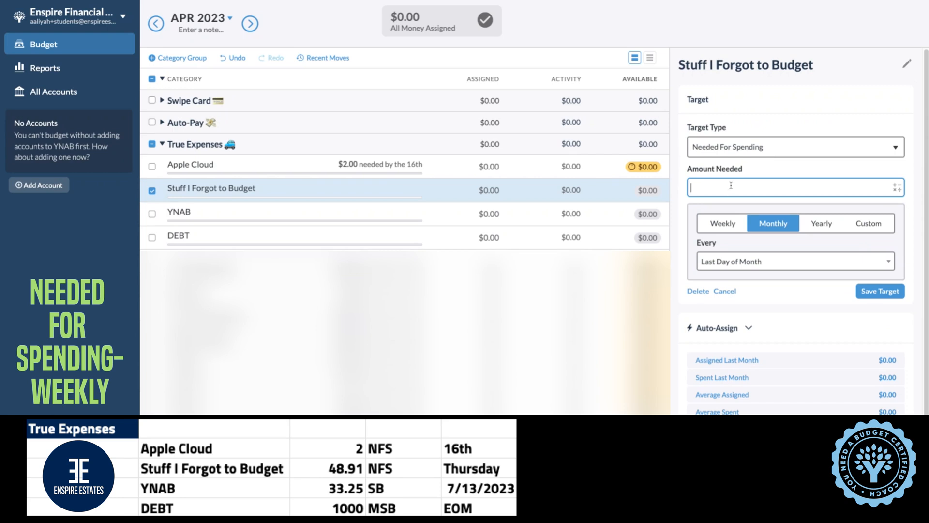
text(48.91)
click(721, 227)
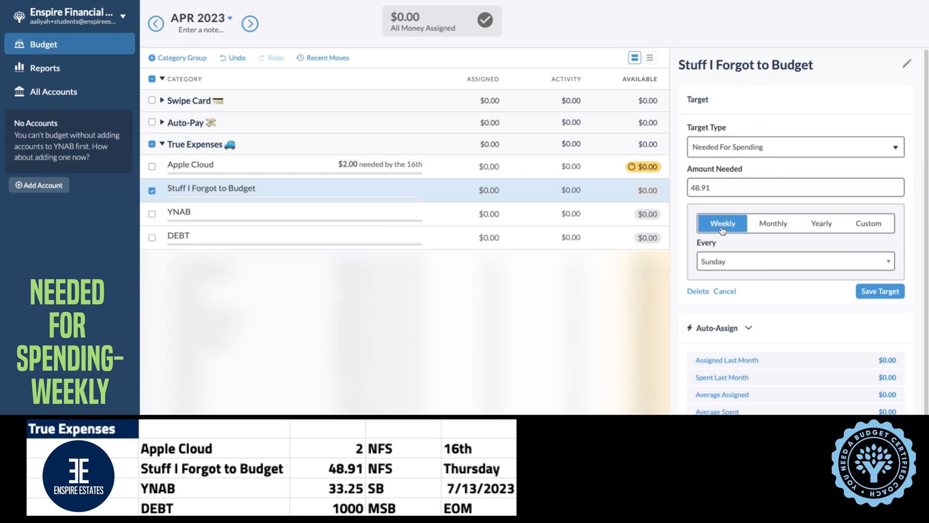
click(726, 261)
click(723, 315)
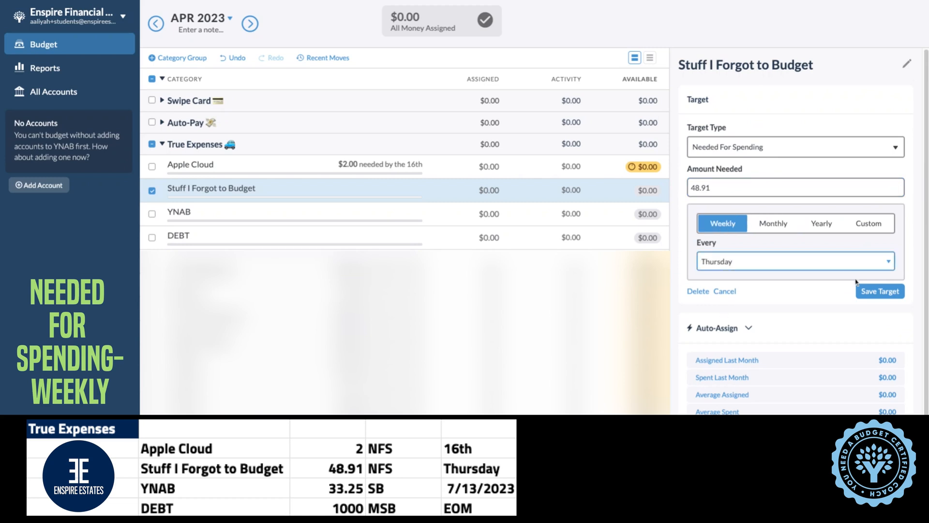
click(873, 292)
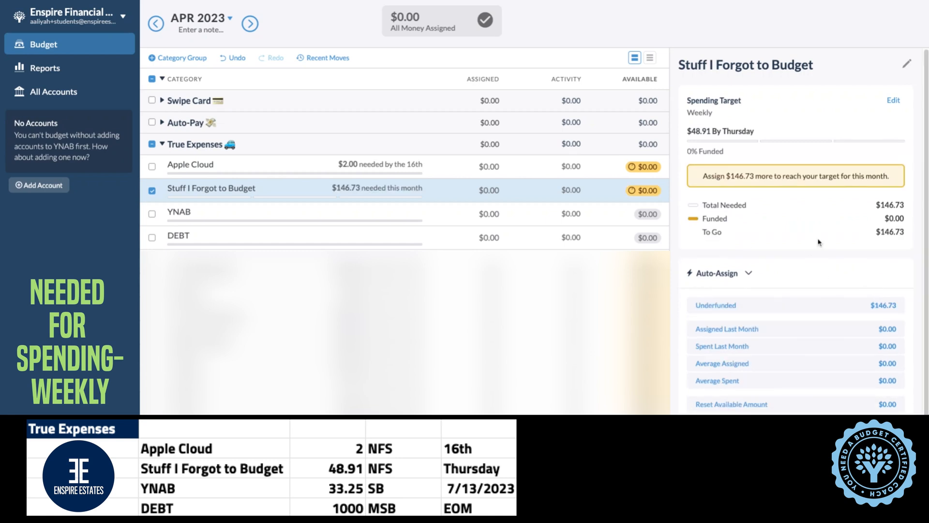
click(305, 190)
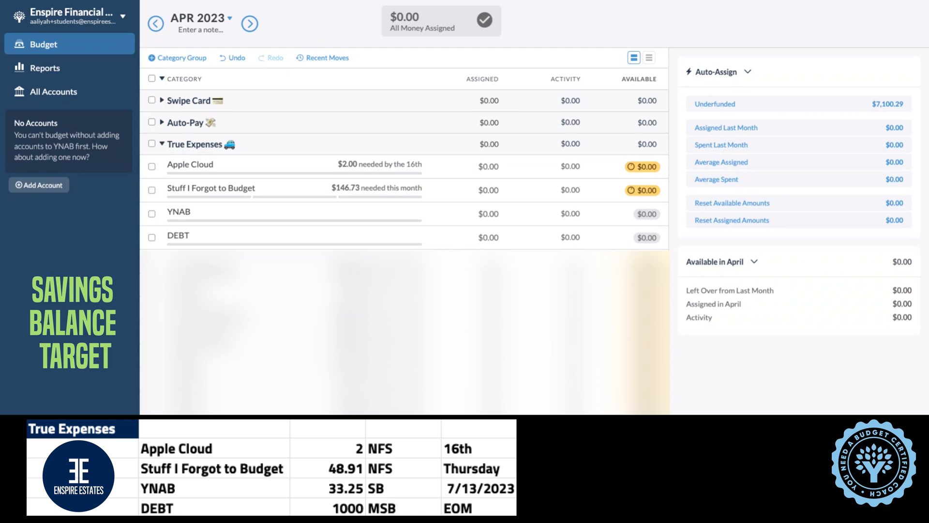
Create a Savings Balance target of 133.00 for the YNAB category without a due date, and save it
click(180, 216)
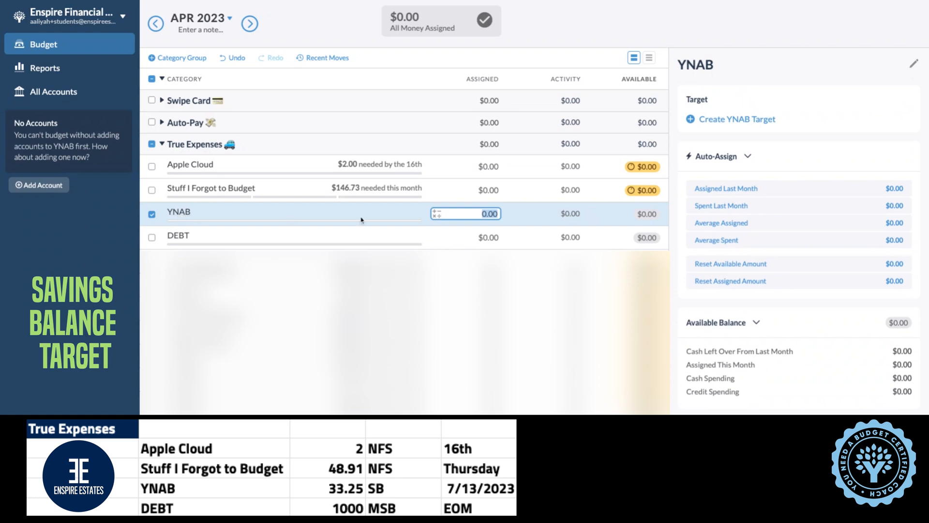
click(691, 121)
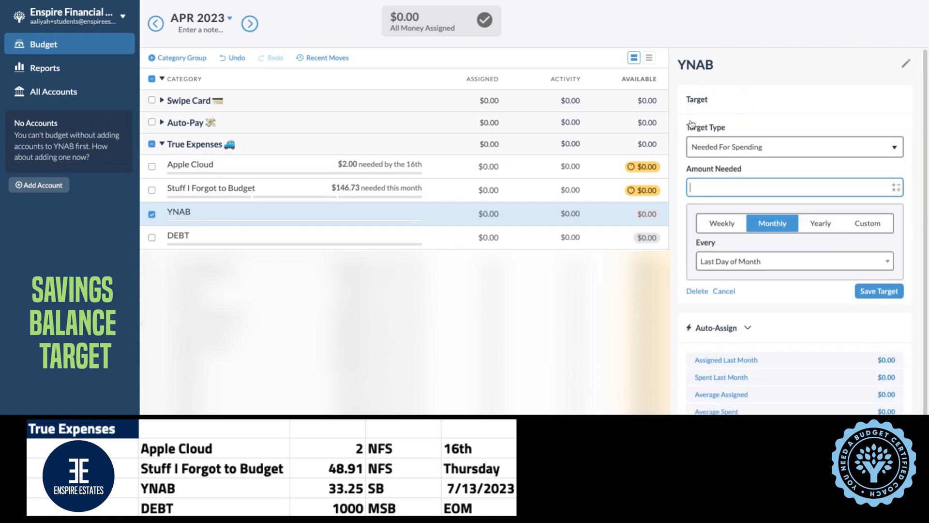
click(738, 152)
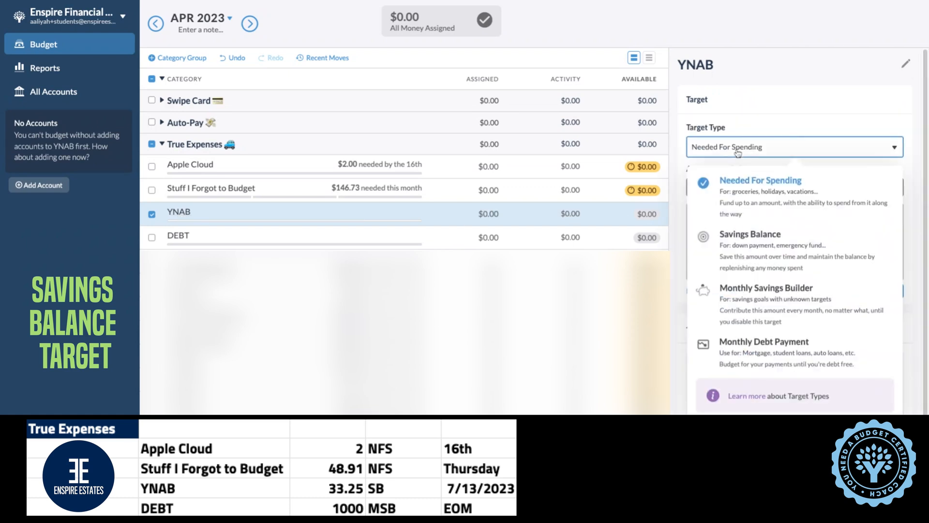
click(756, 241)
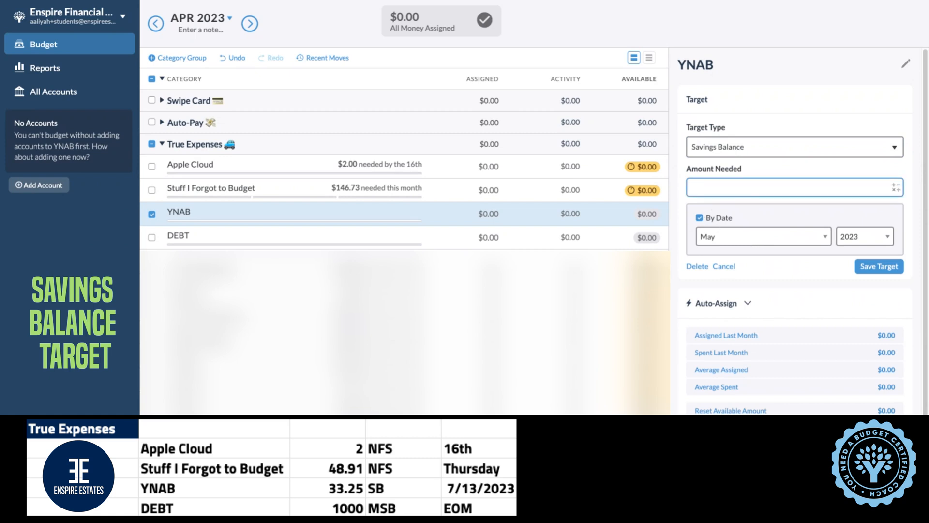
text(133)
click(699, 218)
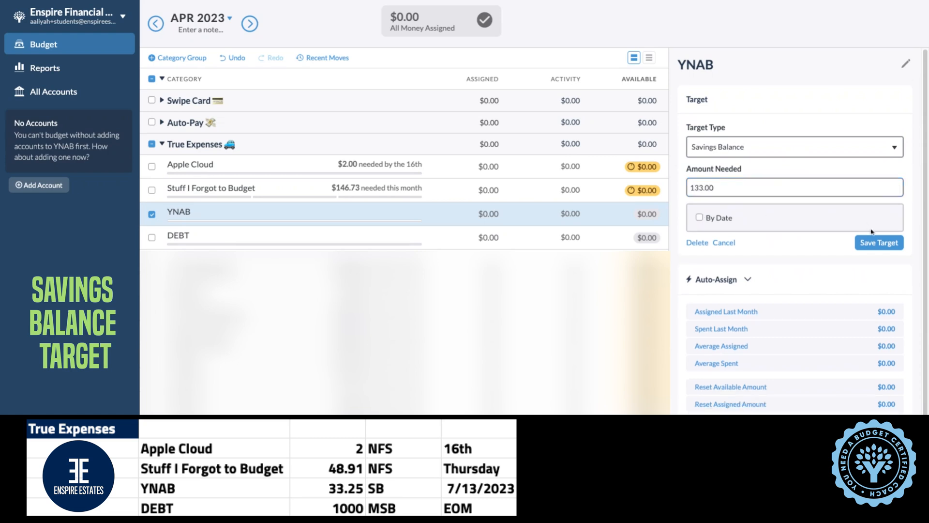
click(878, 248)
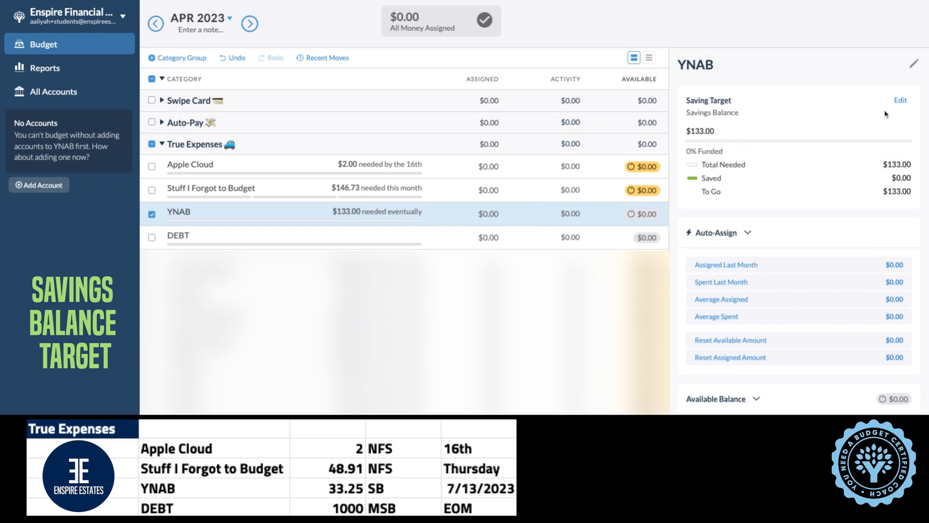
Edit the YNAB savings target to be due by July 2023, and save it
click(901, 101)
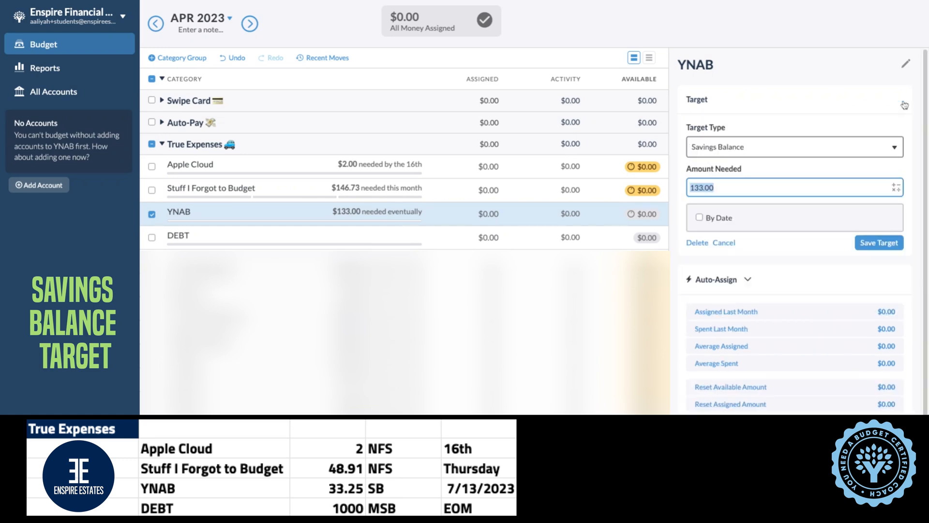
click(700, 217)
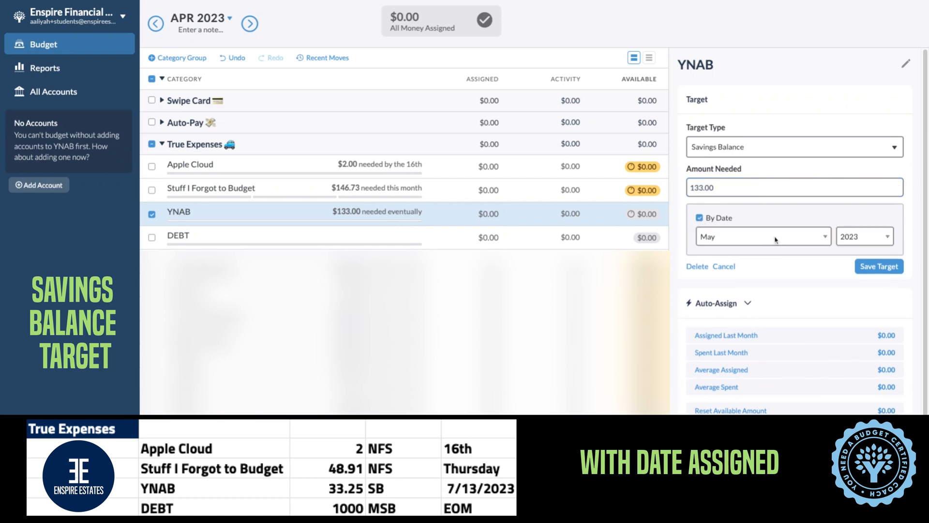
click(775, 239)
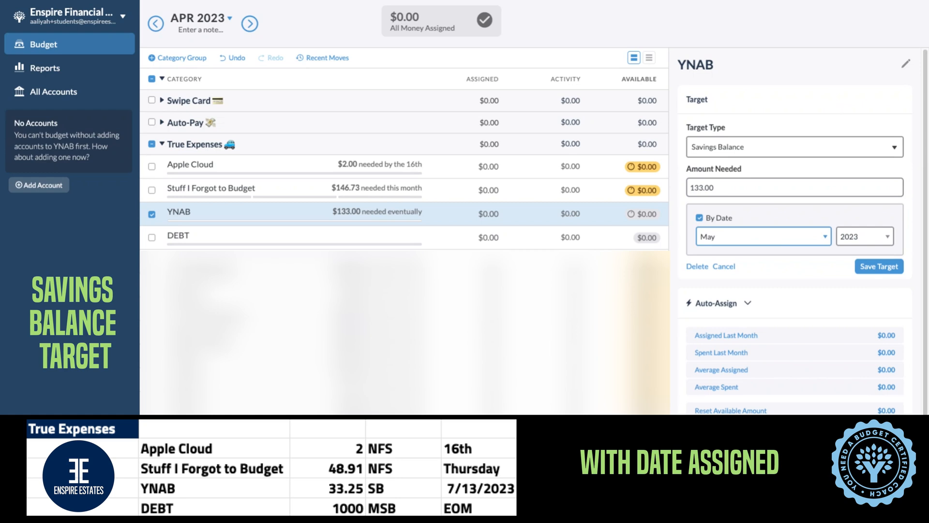
click(779, 307)
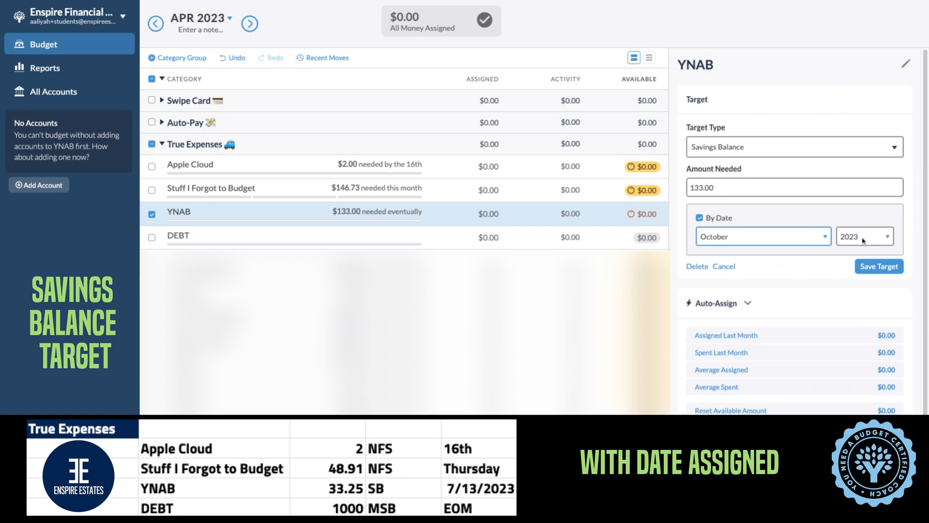
click(766, 235)
click(769, 196)
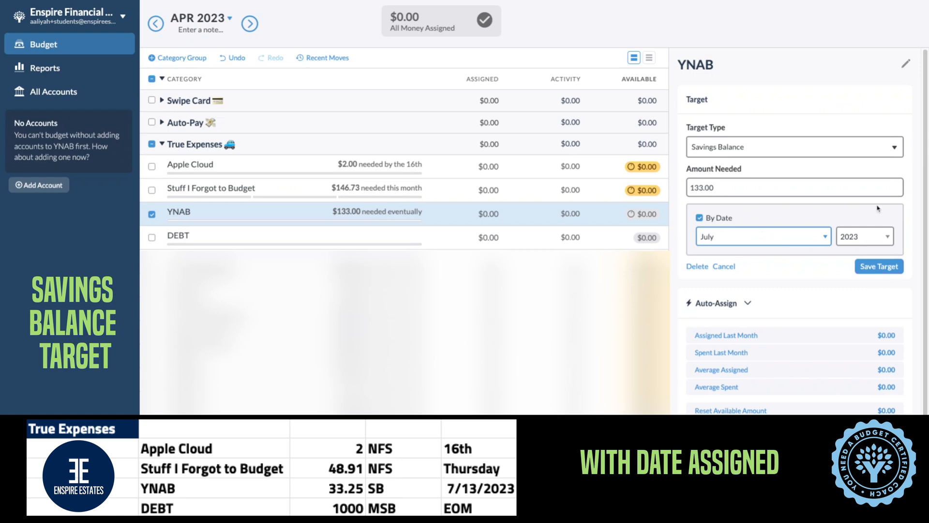
click(879, 267)
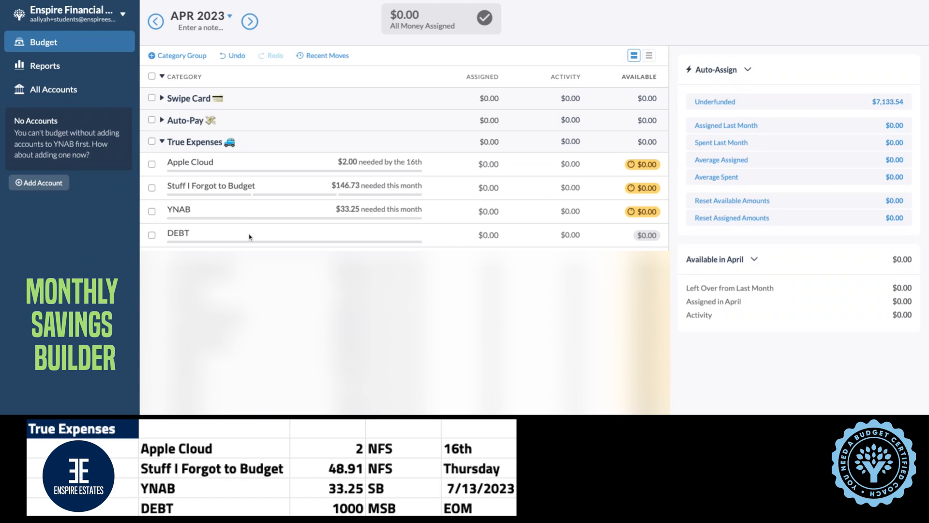
Create a Monthly Savings Builder target of 1000 for the DEBT category, and save it
click(225, 238)
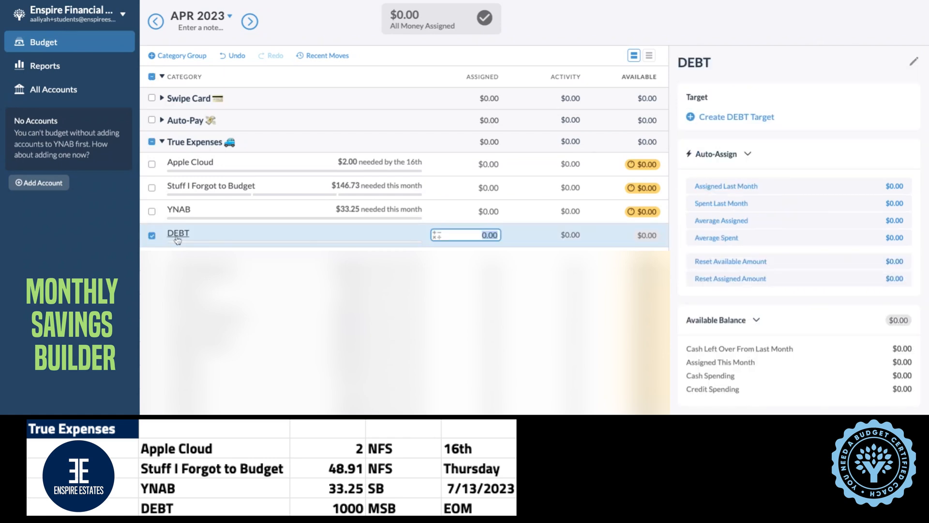
click(692, 120)
click(733, 152)
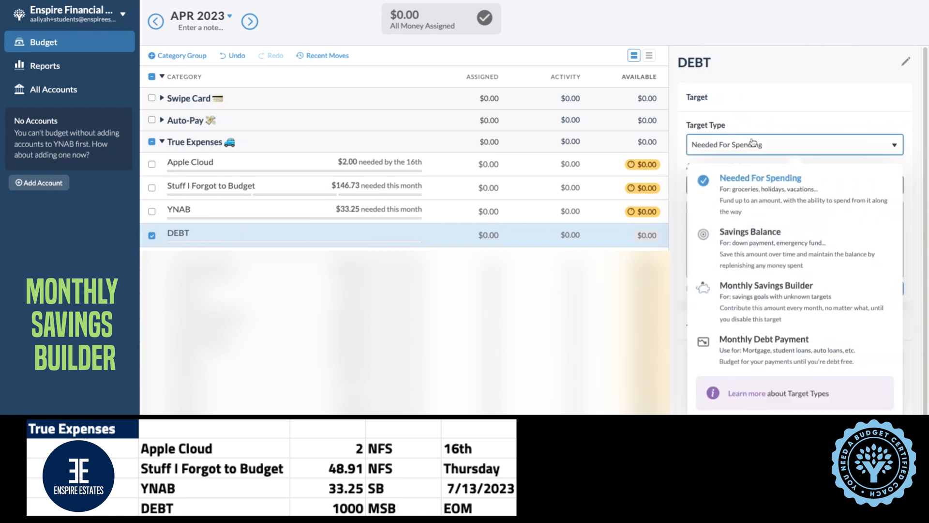
click(773, 291)
click(746, 186)
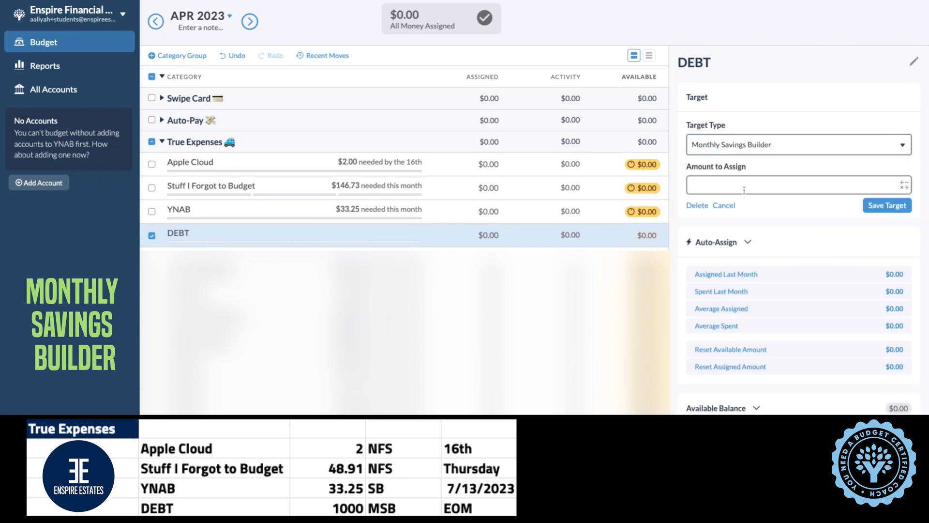
text(1000)
click(881, 206)
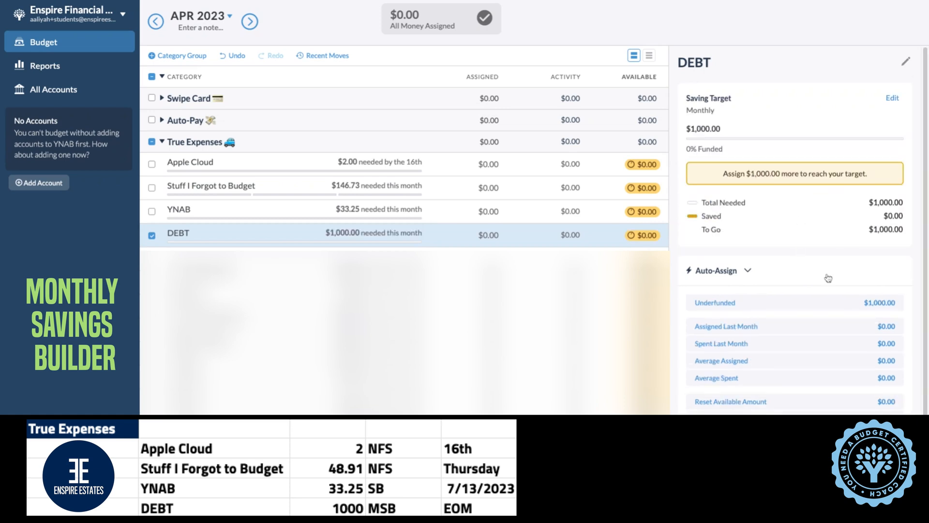